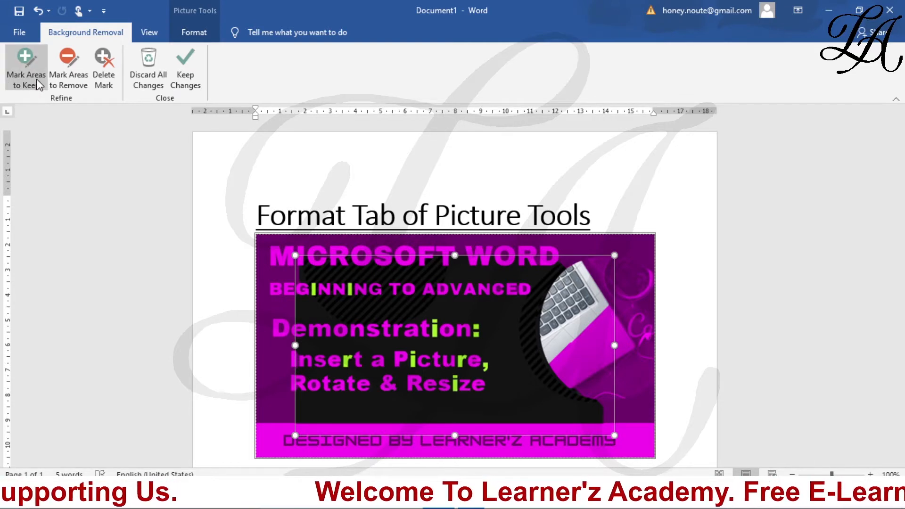
Extend the background-removal area toward the picture's upper-left corner and mark the title, side edges and diagonal text area to keep
{"action": "left_click", "coordinate": [27, 65]}
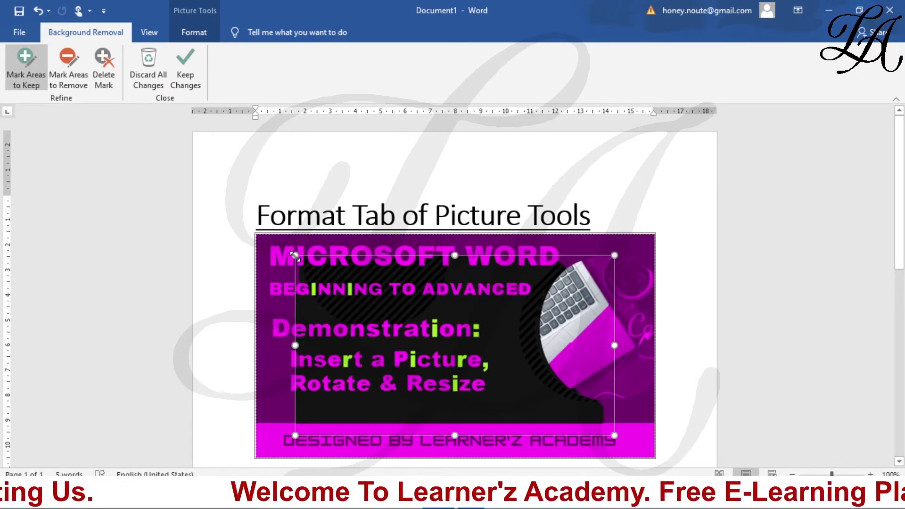
{"action": "left_click_drag", "start_coordinate": [294, 257], "coordinate": [268, 244]}
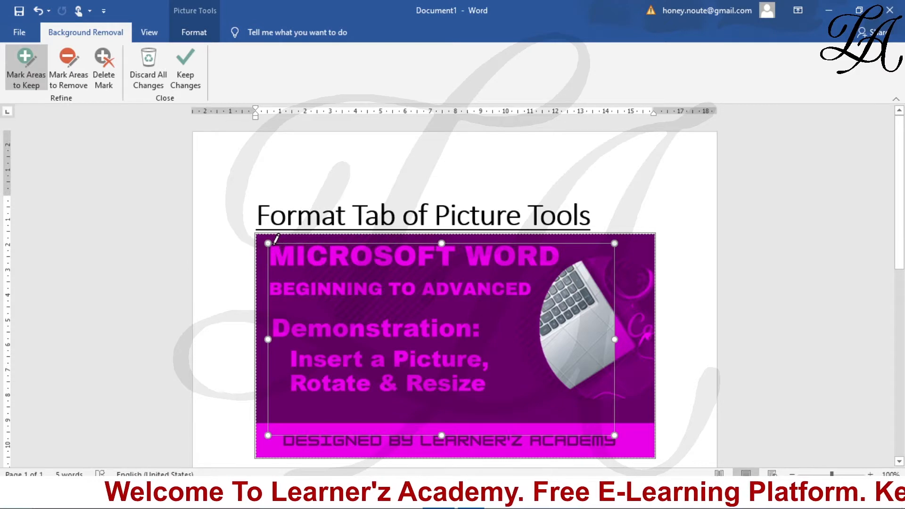
{"action": "mouse_move", "coordinate": [315, 241]}
{"action": "left_mouse_down"}
{"action": "mouse_move", "coordinate": [572, 241]}
{"action": "mouse_move", "coordinate": [568, 429]}
{"action": "left_mouse_up"}
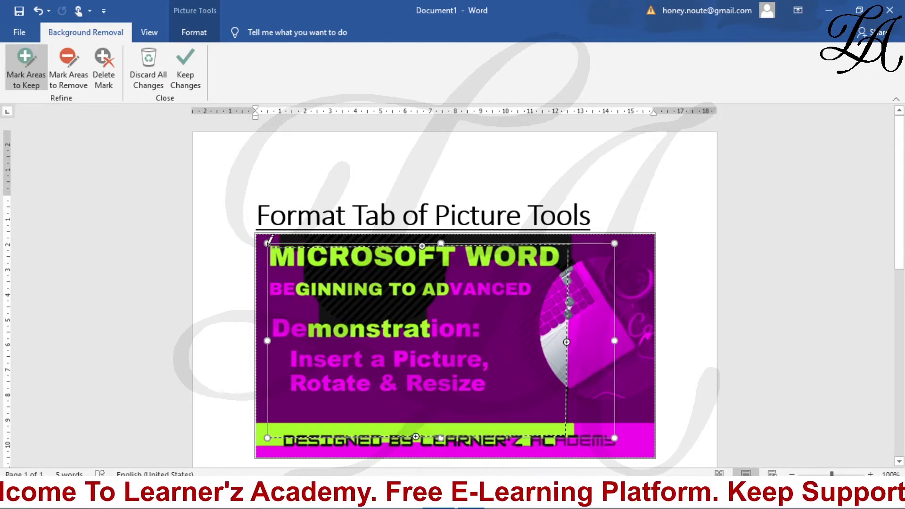
{"action": "left_click_drag", "start_coordinate": [269, 254], "coordinate": [267, 429]}
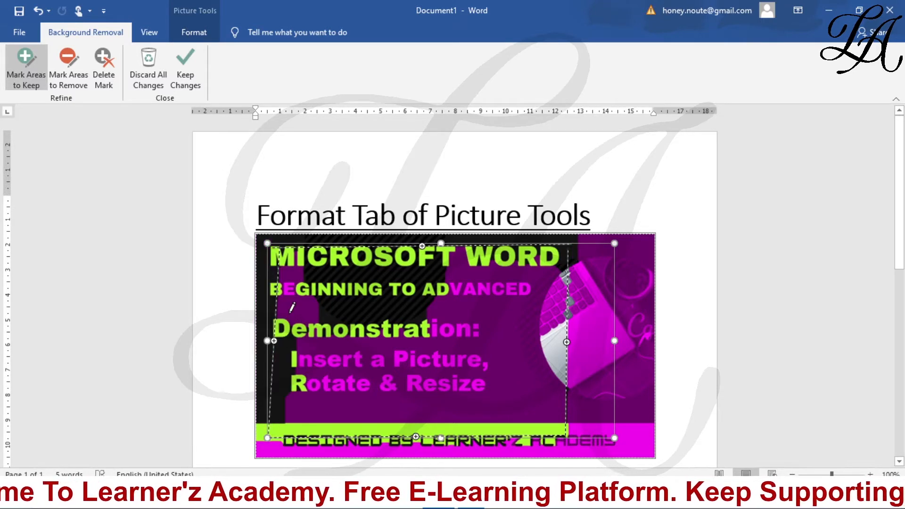
{"action": "left_click", "coordinate": [279, 325]}
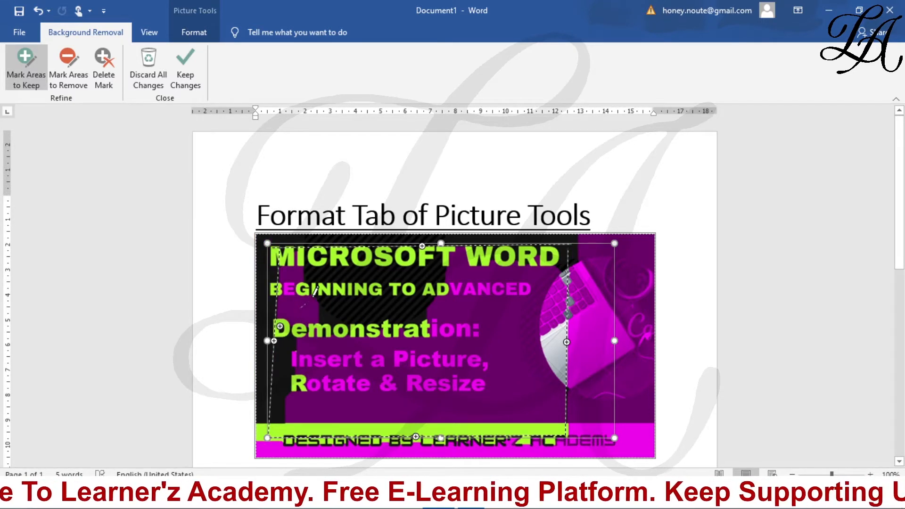
{"action": "left_click_drag", "start_coordinate": [329, 284], "coordinate": [285, 315]}
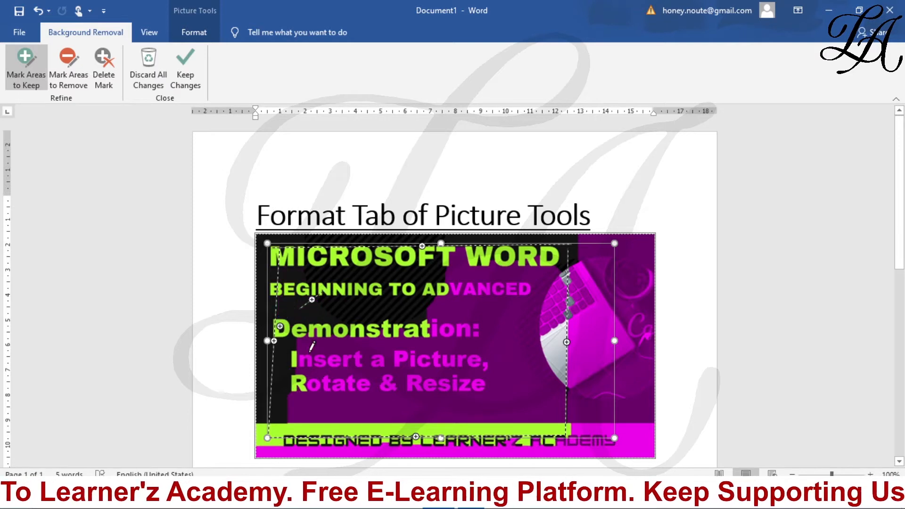
{"action": "left_click_drag", "start_coordinate": [277, 430], "coordinate": [527, 263]}
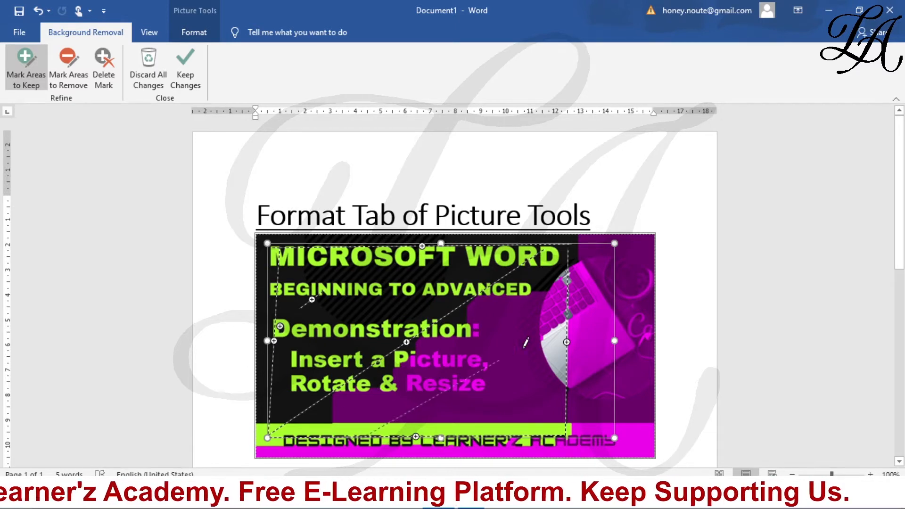
Undo the two extra diagonal keep marks drawn across the lower text and apply the background removal
{"action": "left_click_drag", "start_coordinate": [571, 293], "coordinate": [472, 415]}
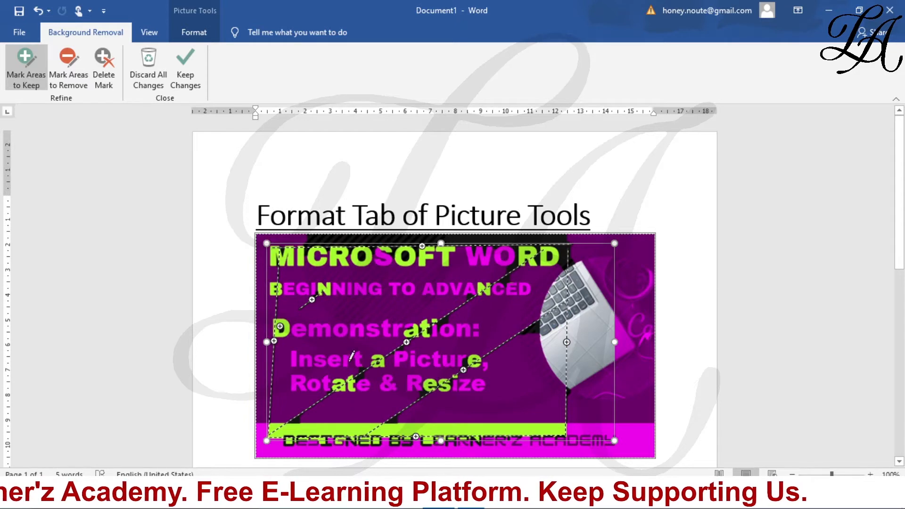
{"action": "left_click_drag", "start_coordinate": [378, 431], "coordinate": [480, 383]}
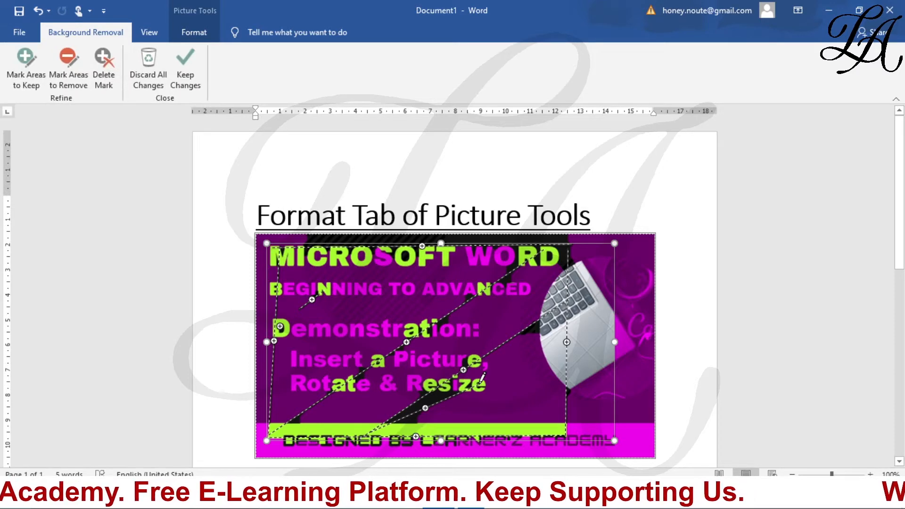
{"action": "key", "text": "ctrl+z"}
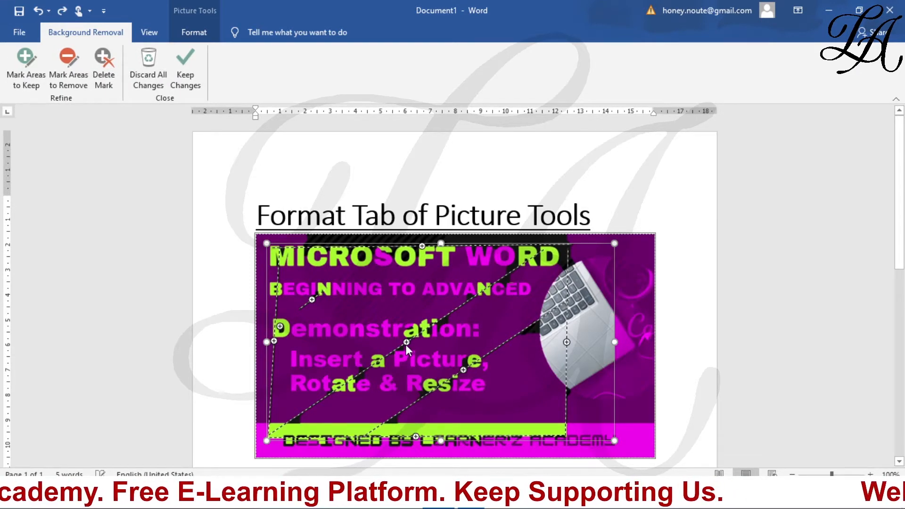
{"action": "key", "text": "ctrl+z"}
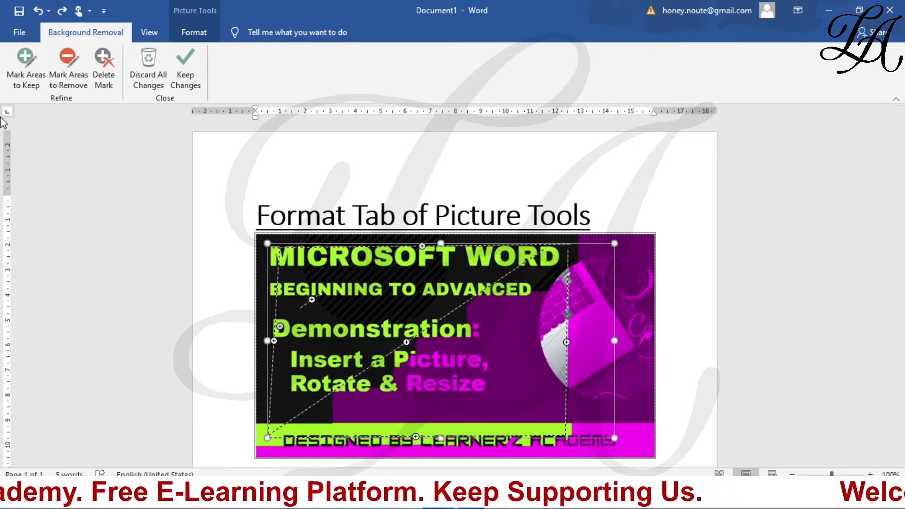
{"action": "left_click", "coordinate": [188, 64]}
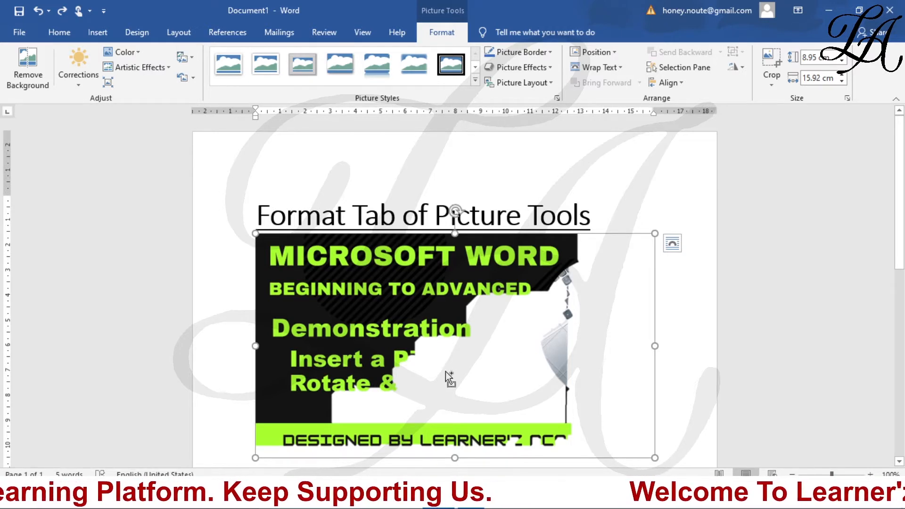
Undo the applied background removal and all its keep marks to restore the original picture
{"action": "key", "text": "ctrl+z"}
{"action": "key", "text": "ctrl+z"}
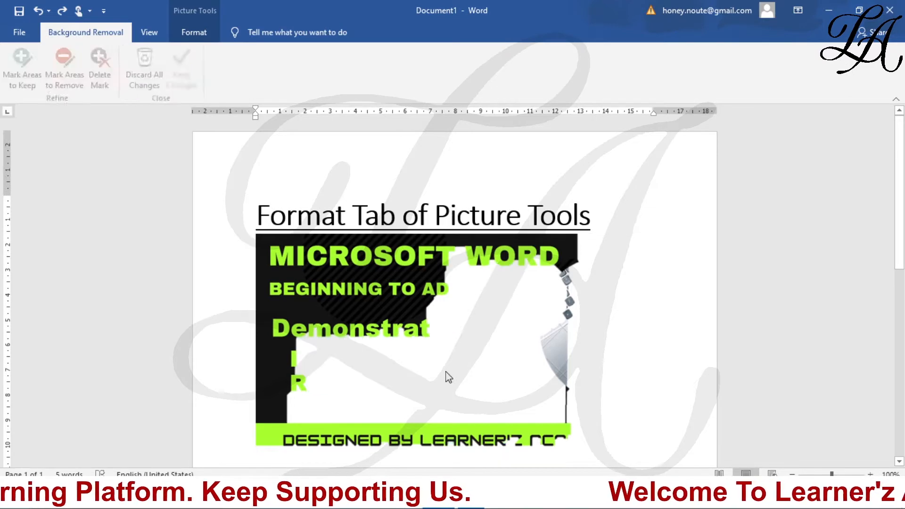
{"action": "key", "text": "ctrl+z"}
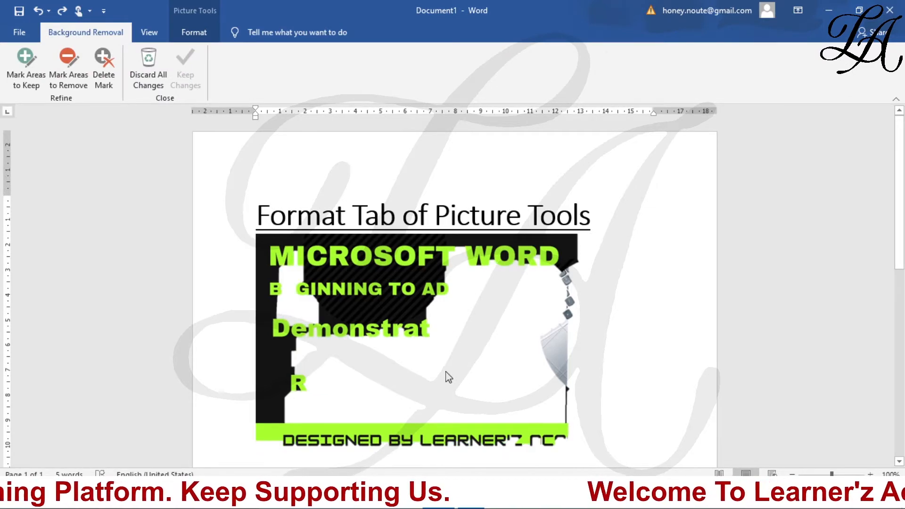
{"action": "key", "text": "ctrl+z"}
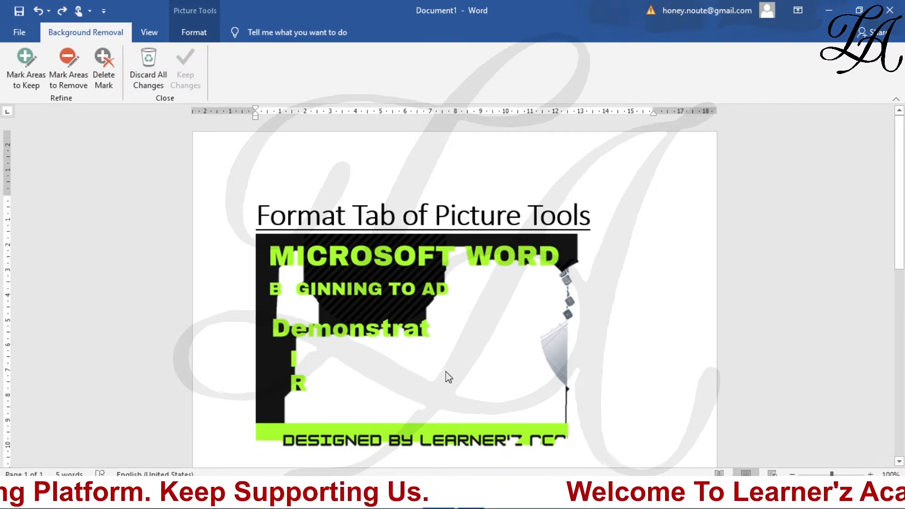
{"action": "key", "text": "ctrl+z"}
{"action": "key", "text": "ctrl+z"}
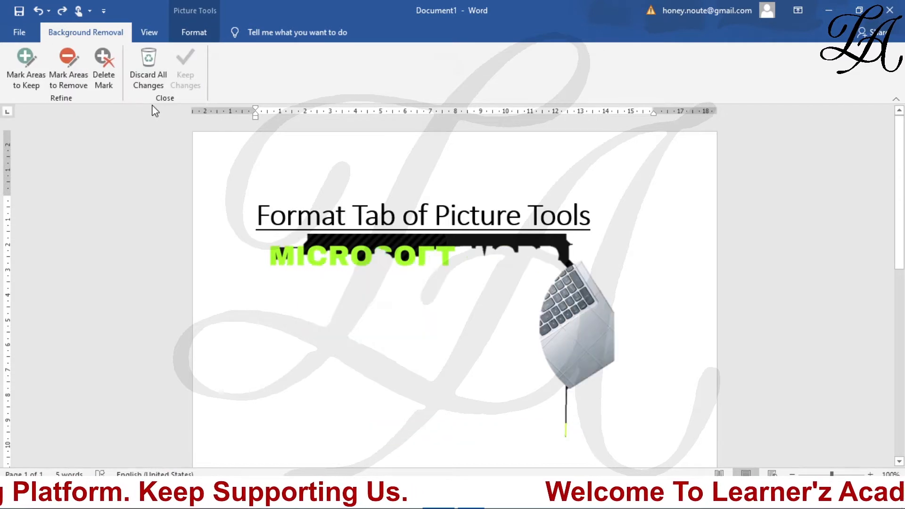
{"action": "key", "text": "ctrl+z"}
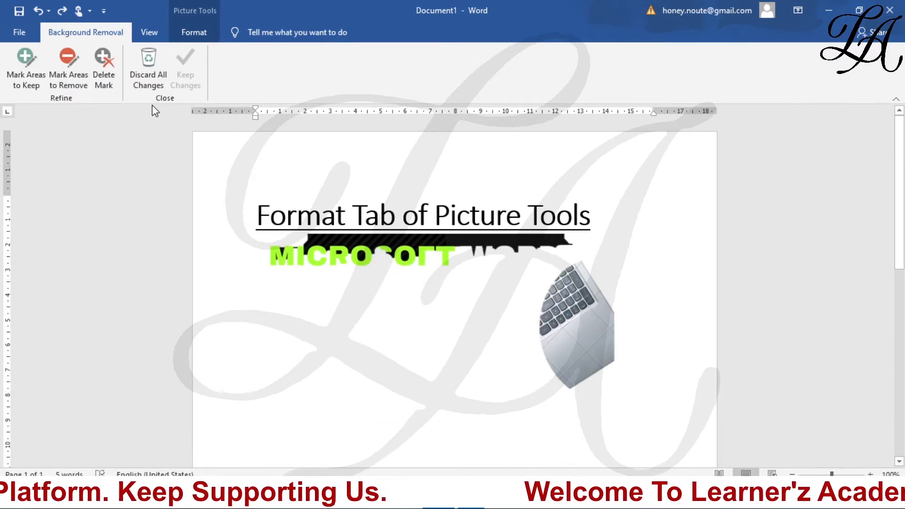
{"action": "key", "text": "ctrl+z"}
{"action": "left_click", "coordinate": [38, 10]}
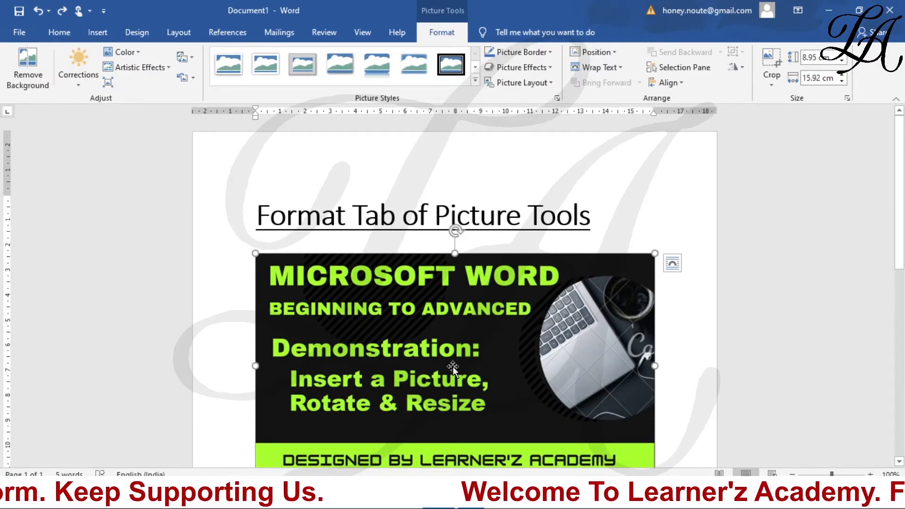
Extend the background-removal area toward the upper-left corner, mark a horizontal line below the MICROSOFT WORD title for removal, and apply it
{"action": "left_click", "coordinate": [34, 67]}
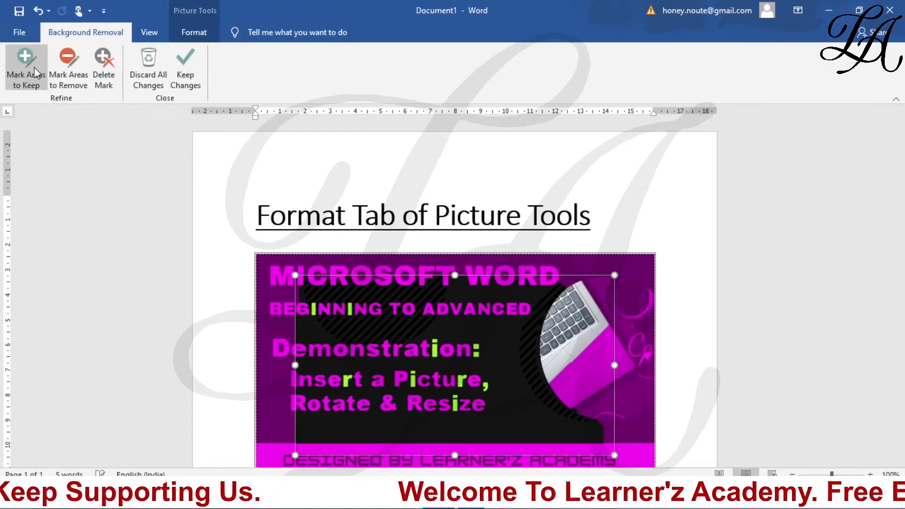
{"action": "left_click", "coordinate": [68, 69]}
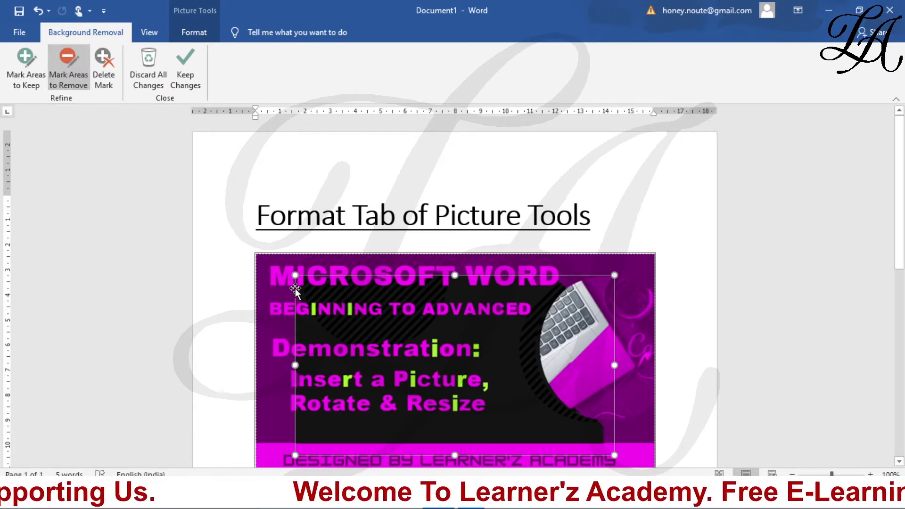
{"action": "left_click_drag", "start_coordinate": [299, 276], "coordinate": [273, 267]}
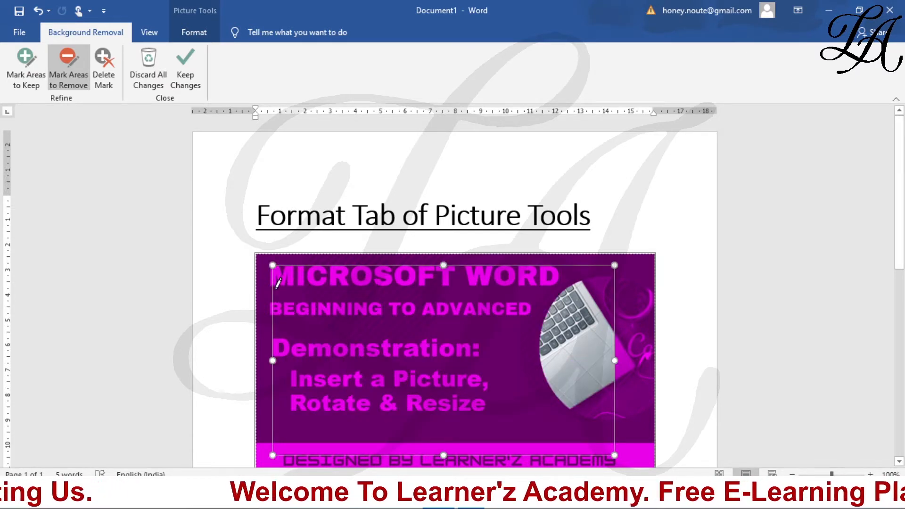
{"action": "mouse_move", "coordinate": [293, 290]}
{"action": "left_mouse_down"}
{"action": "mouse_move", "coordinate": [348, 292]}
{"action": "mouse_move", "coordinate": [274, 288]}
{"action": "mouse_move", "coordinate": [621, 288]}
{"action": "left_mouse_up"}
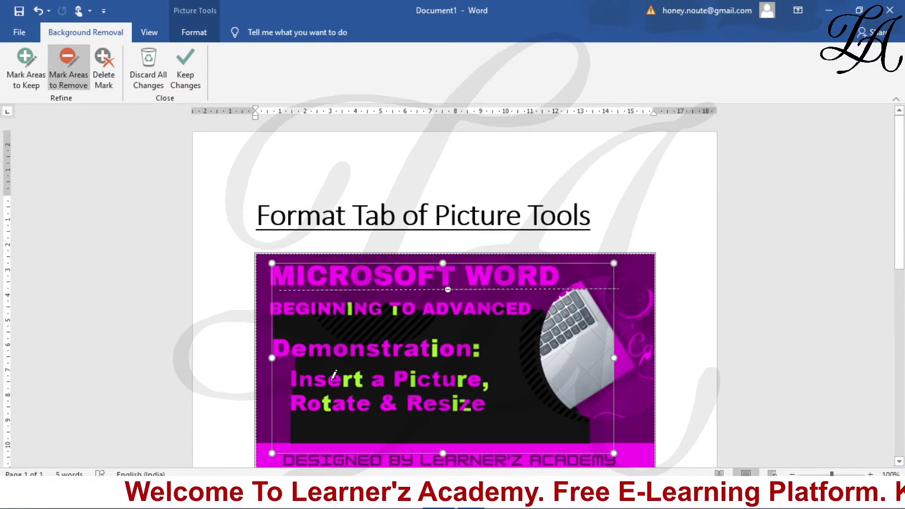
{"action": "left_click", "coordinate": [184, 72]}
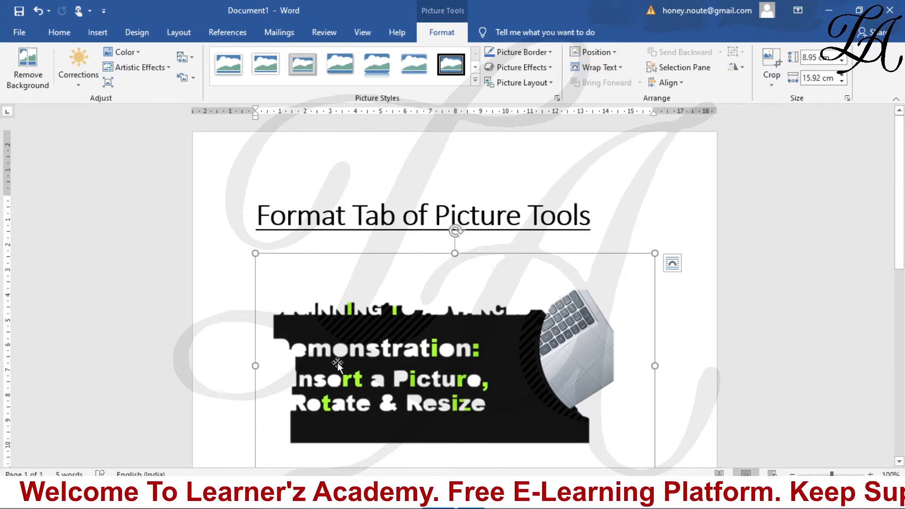
Reopen the picture's background removal and discard all its changes
{"action": "left_click", "coordinate": [28, 68]}
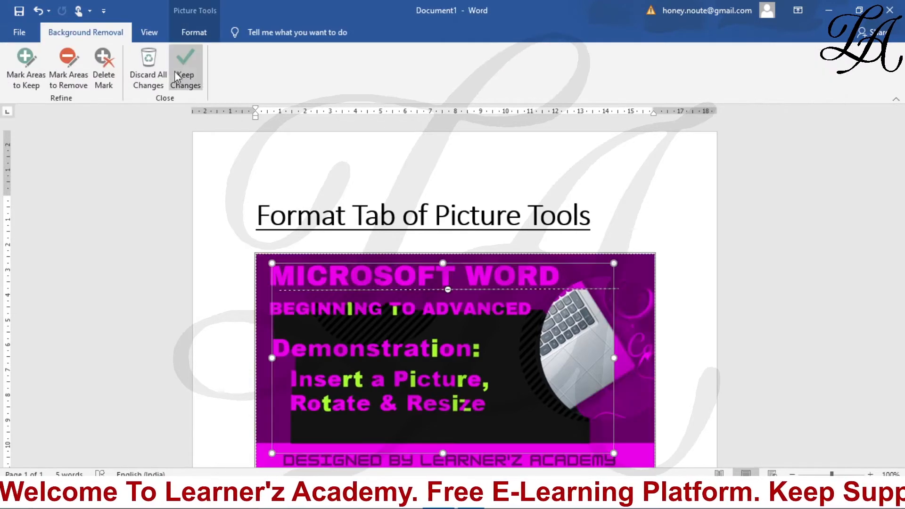
{"action": "left_click", "coordinate": [150, 65]}
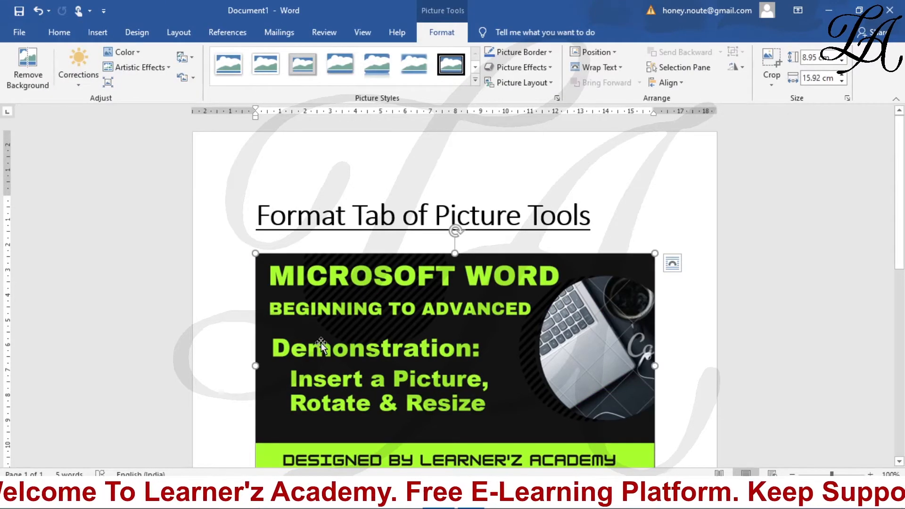
Stretch the background-removal area toward the picture's upper-left and lower-right corners and apply the removal
{"action": "left_click", "coordinate": [28, 69]}
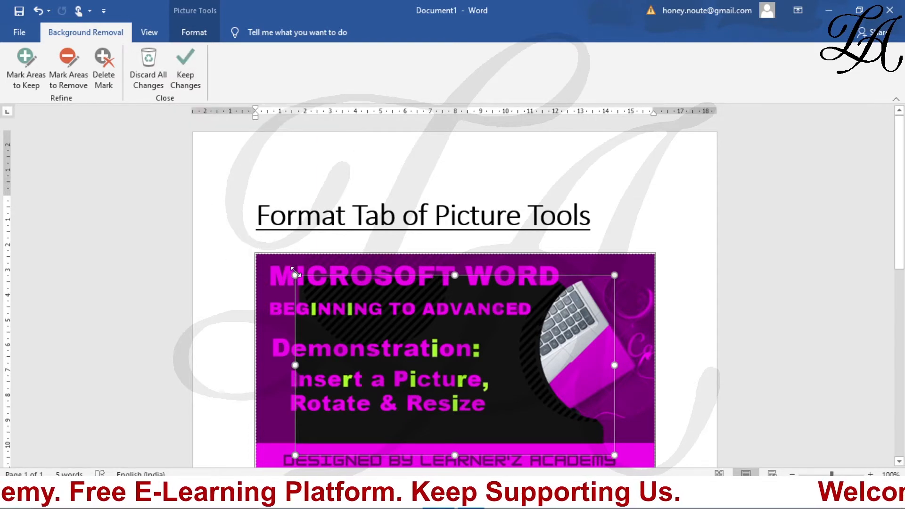
{"action": "left_click_drag", "start_coordinate": [288, 274], "coordinate": [266, 258]}
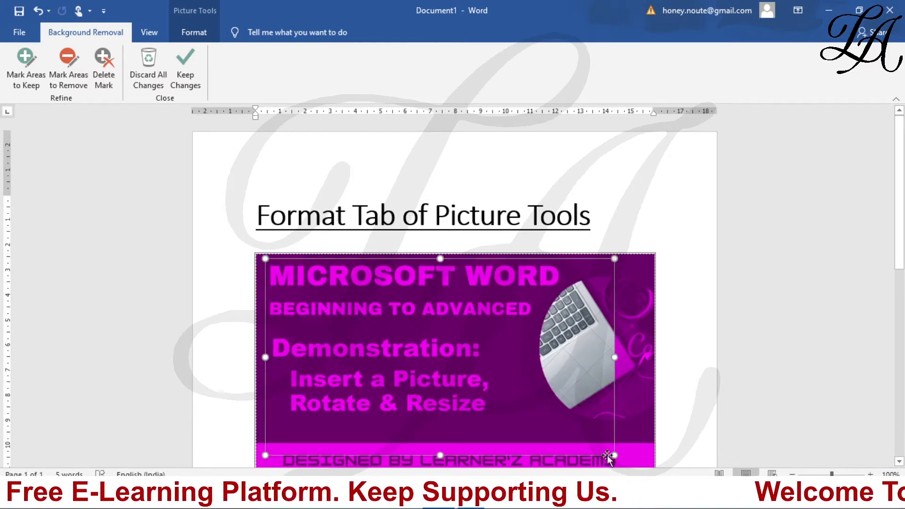
{"action": "scroll", "coordinate": [488, 386], "scroll_direction": "down", "scroll_amount": 2}
{"action": "left_click_drag", "start_coordinate": [612, 392], "coordinate": [626, 412]}
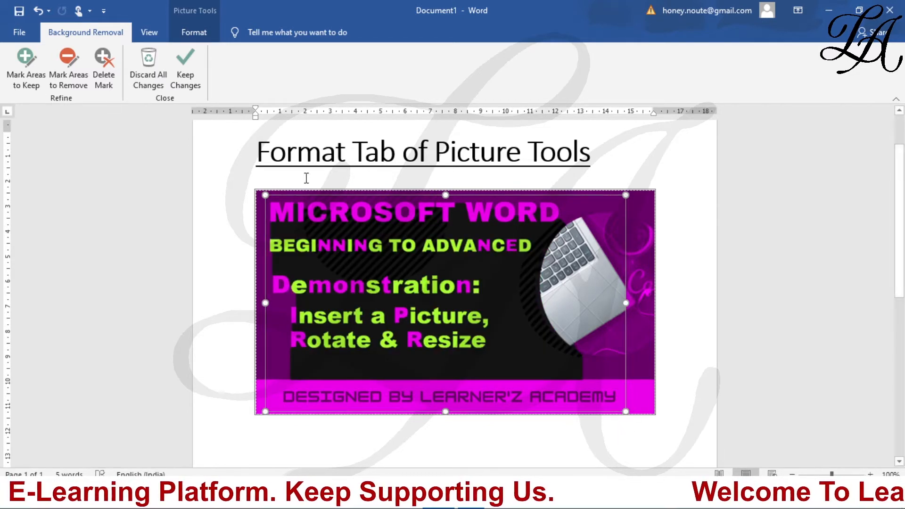
{"action": "left_click", "coordinate": [191, 71]}
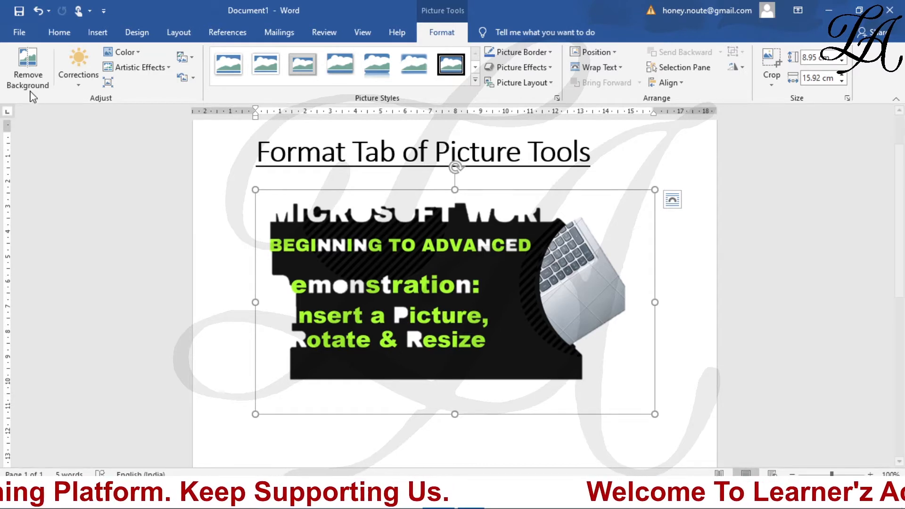
Discard all background-removal changes so the picture has its original background again
{"action": "left_click", "coordinate": [30, 61]}
{"action": "left_click", "coordinate": [153, 69]}
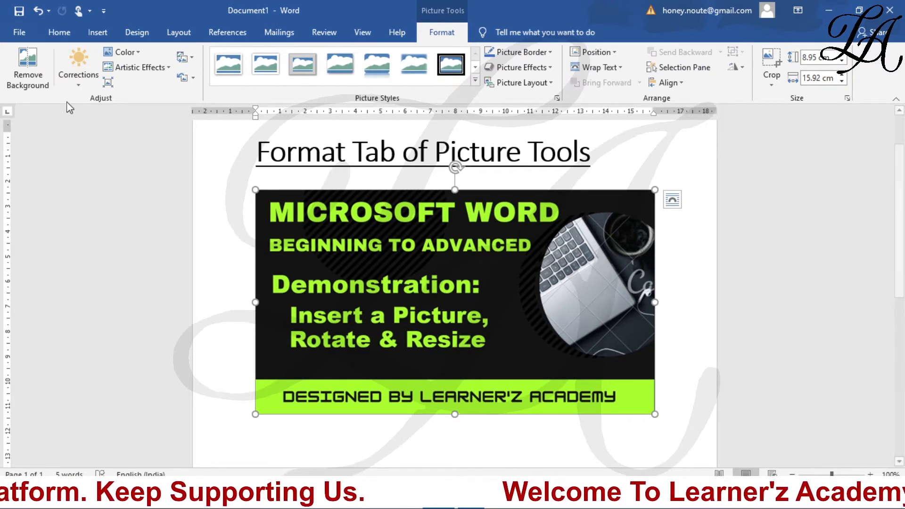
{"action": "left_click", "coordinate": [42, 74]}
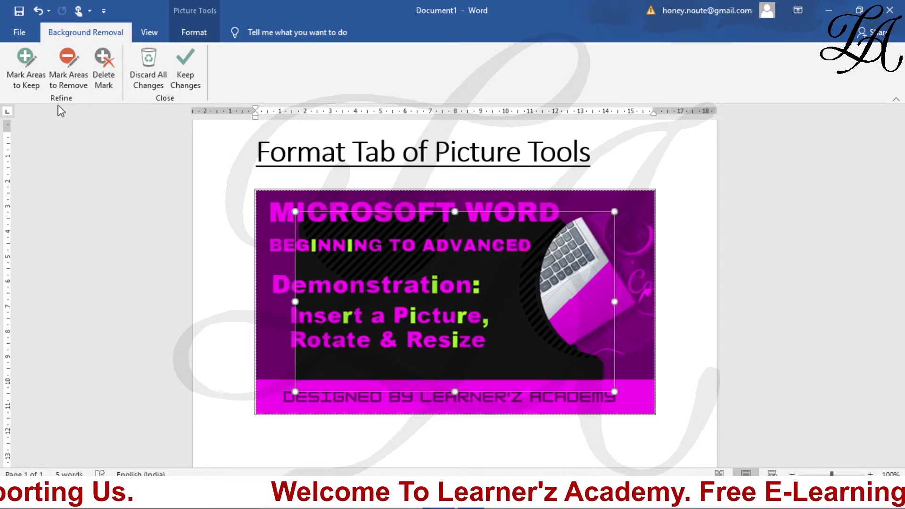
{"action": "left_click", "coordinate": [150, 87]}
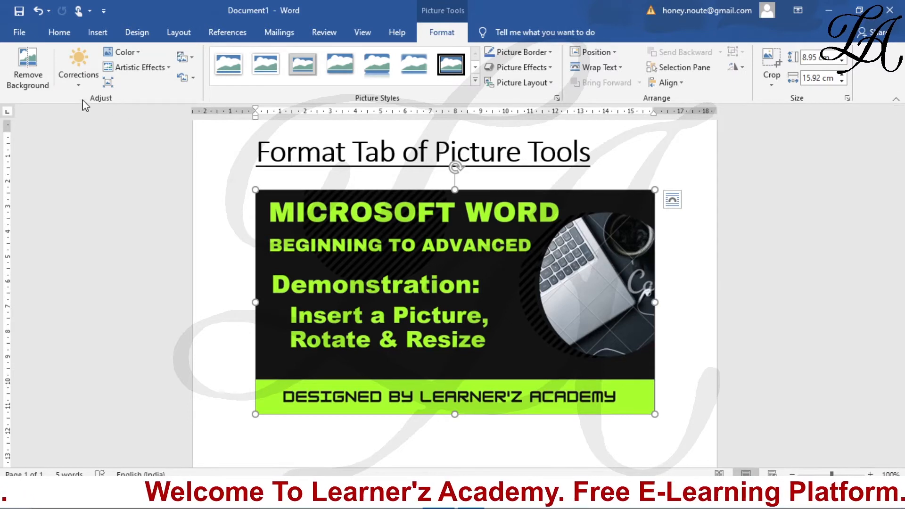
Apply the strongest Sharpen preset to the picture, plus the fourth Brightness/Contrast preset in the highest-contrast row
{"action": "left_click", "coordinate": [78, 85]}
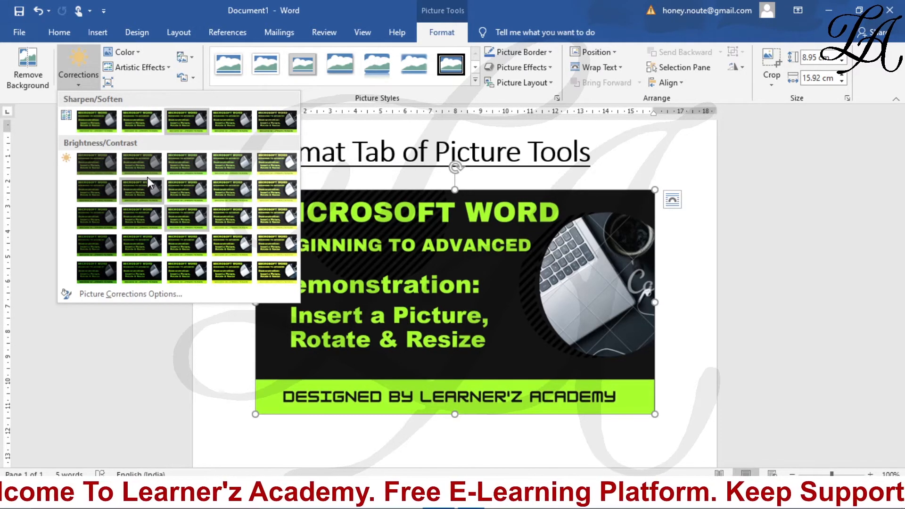
{"action": "left_click", "coordinate": [271, 121]}
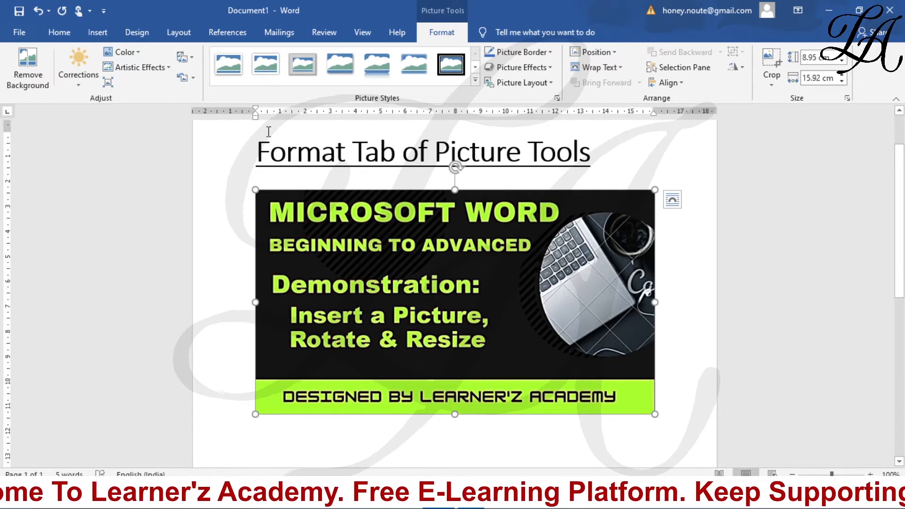
{"action": "left_click", "coordinate": [78, 69]}
{"action": "left_click", "coordinate": [236, 277]}
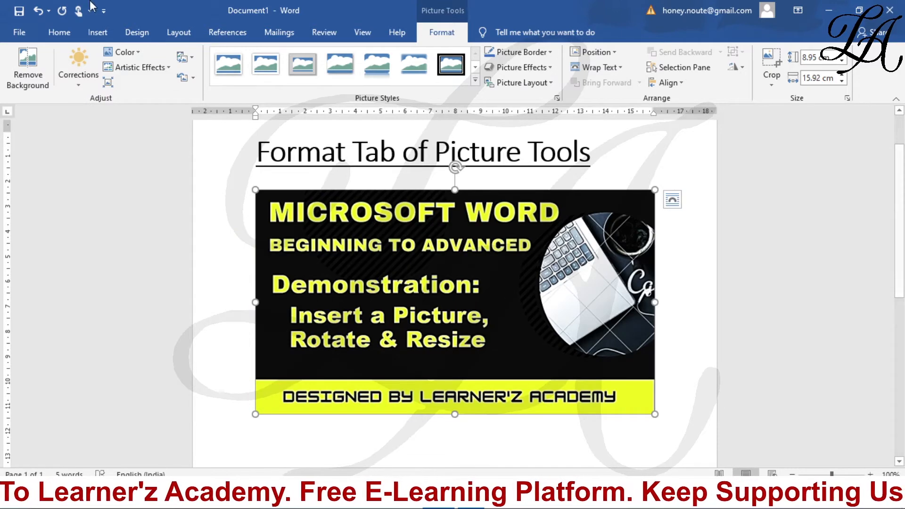
Apply the Brightness -40% Contrast -40% correction preset to the picture and open the detailed picture correction options
{"action": "left_click", "coordinate": [79, 80]}
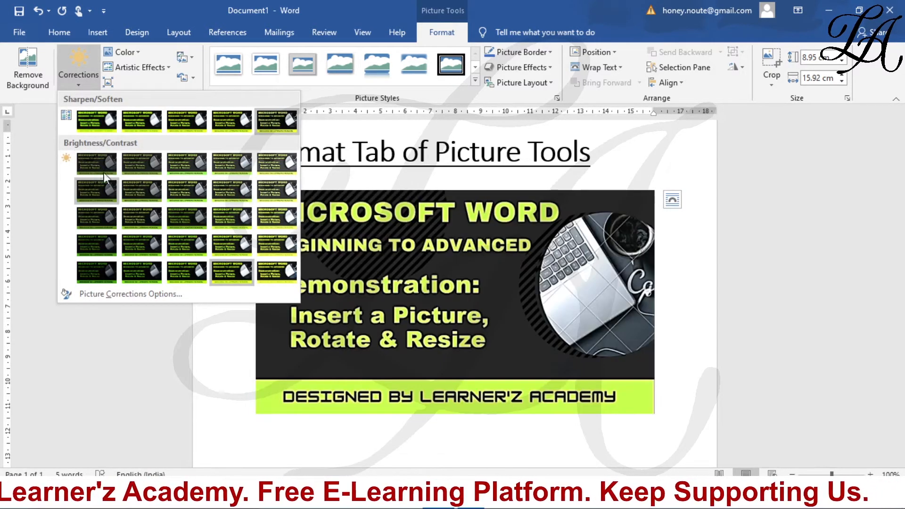
{"action": "left_click", "coordinate": [104, 175]}
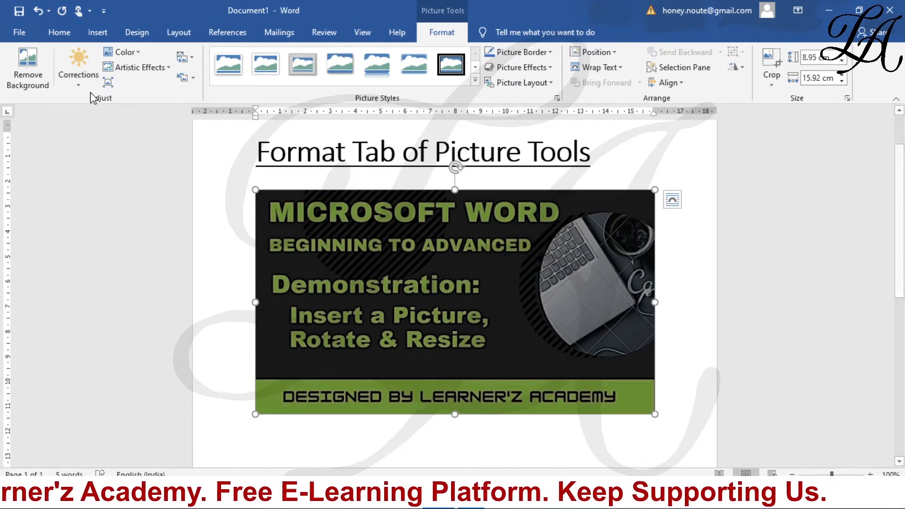
{"action": "left_click", "coordinate": [77, 76]}
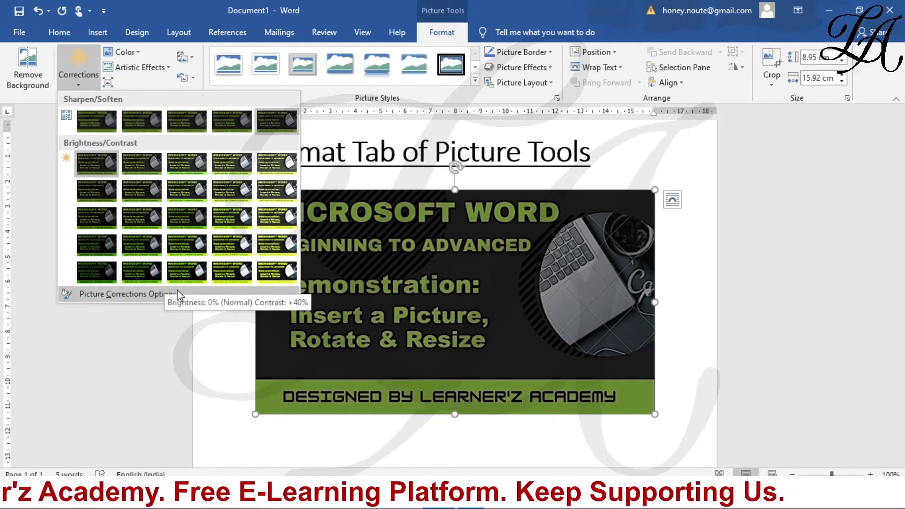
{"action": "left_click", "coordinate": [146, 294]}
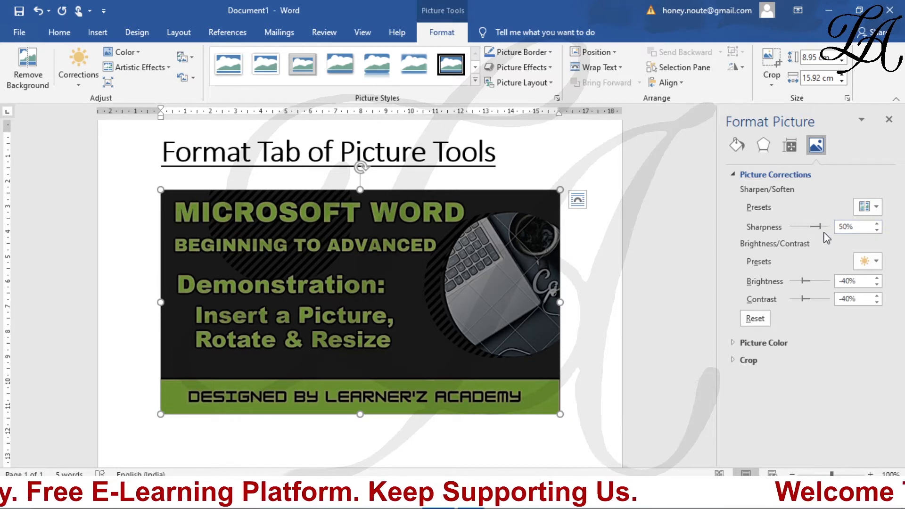
Try the picture's sharpness at 74% and 29%, and set it to 32%
{"action": "left_click_drag", "start_coordinate": [819, 226], "coordinate": [824, 226]}
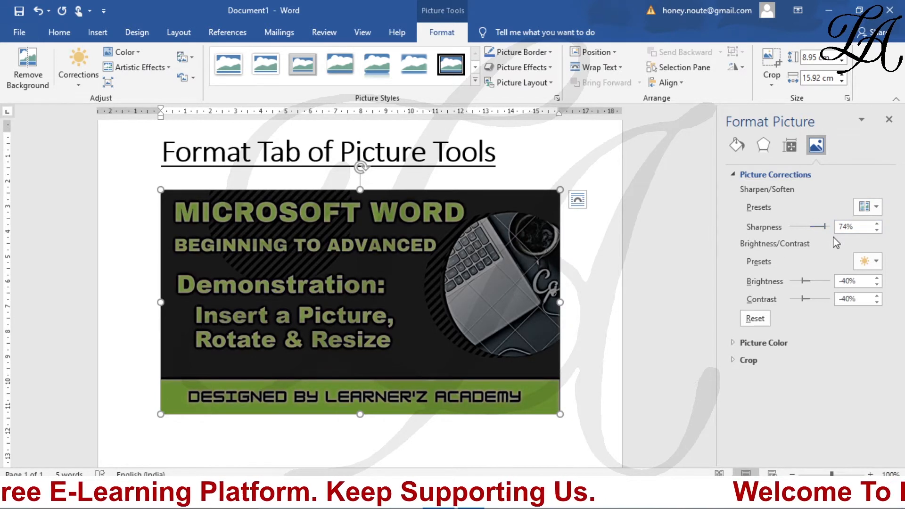
{"action": "mouse_move", "coordinate": [824, 227]}
{"action": "left_mouse_down"}
{"action": "mouse_move", "coordinate": [792, 226]}
{"action": "mouse_move", "coordinate": [813, 226]}
{"action": "left_mouse_up"}
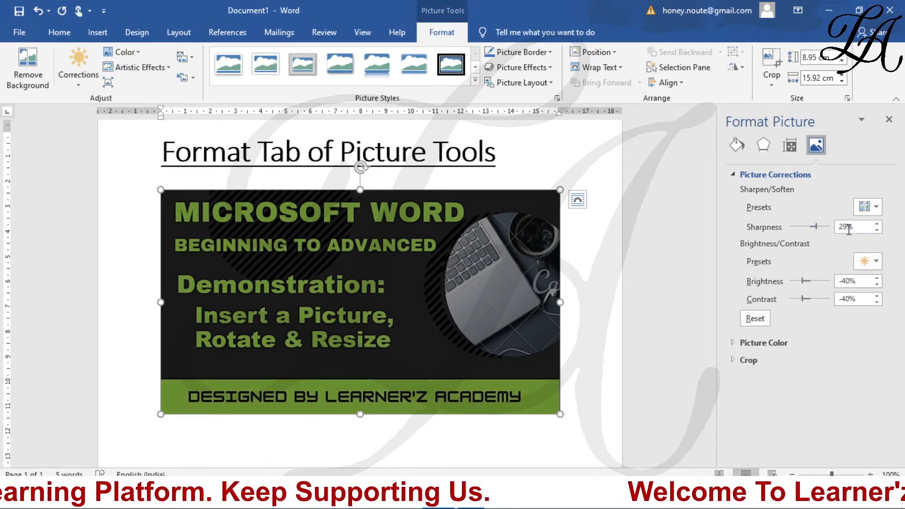
{"action": "left_click", "coordinate": [876, 224]}
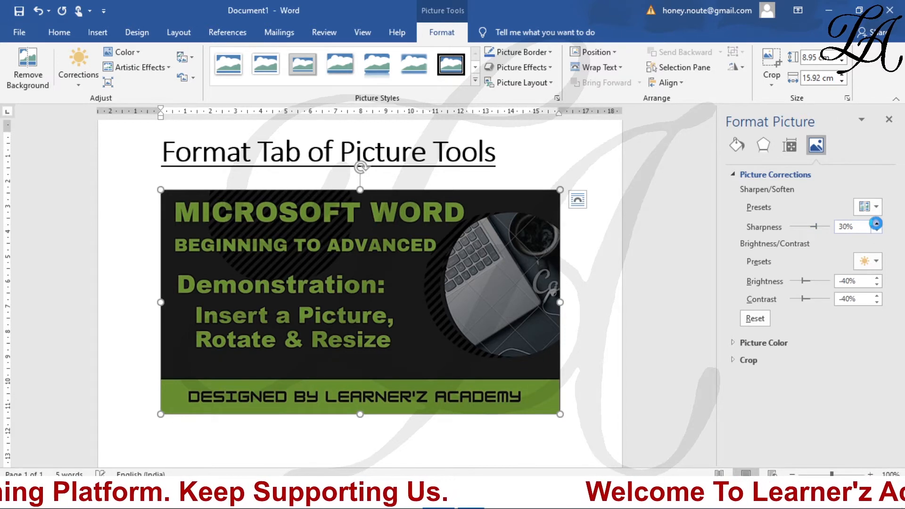
{"action": "left_click", "coordinate": [876, 224]}
{"action": "left_click", "coordinate": [876, 230]}
{"action": "left_click", "coordinate": [876, 230]}
{"action": "left_click", "coordinate": [877, 230]}
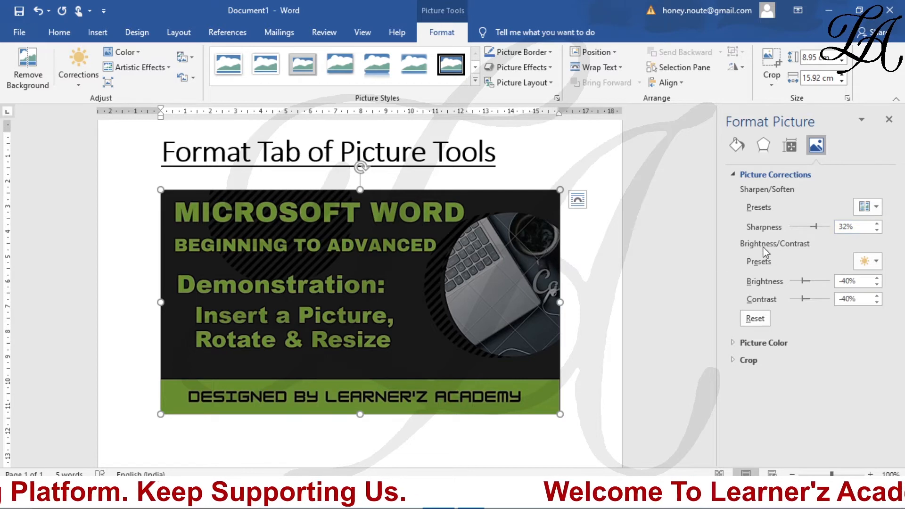
View the Brightness/Contrast presets without choosing one, and set the picture's brightness to 37% and its contrast to 26%
{"action": "left_click", "coordinate": [875, 263]}
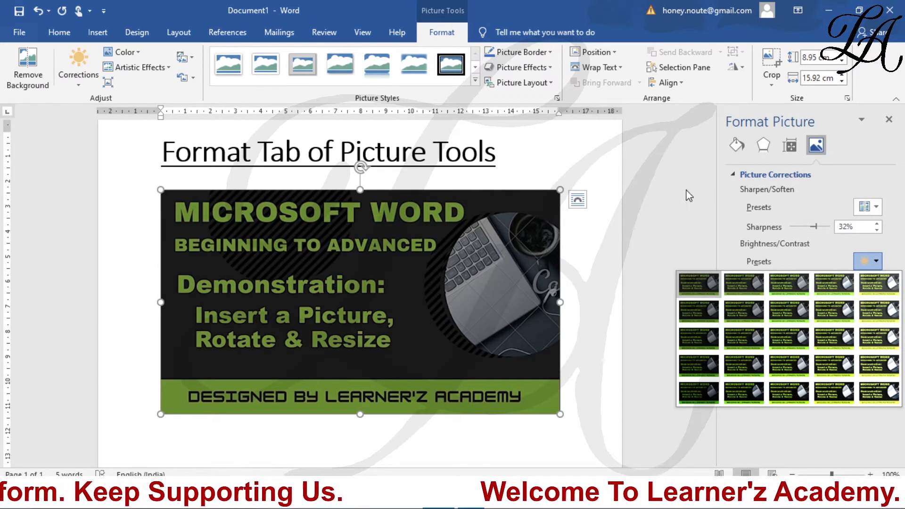
{"action": "left_click", "coordinate": [669, 204]}
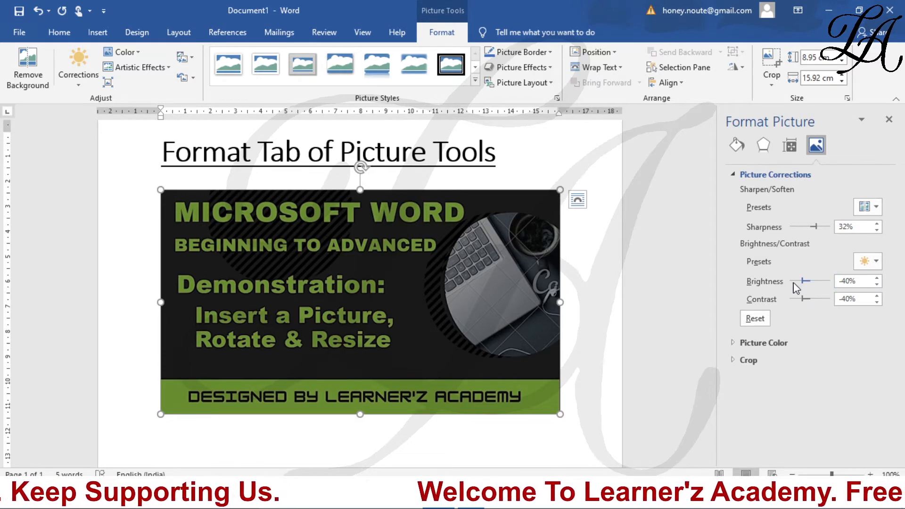
{"action": "left_click_drag", "start_coordinate": [802, 281], "coordinate": [813, 300]}
{"action": "left_click", "coordinate": [876, 278]}
{"action": "left_click", "coordinate": [876, 278]}
{"action": "left_click", "coordinate": [876, 278]}
{"action": "left_click", "coordinate": [876, 278]}
{"action": "left_click", "coordinate": [876, 285]}
{"action": "left_click", "coordinate": [876, 284]}
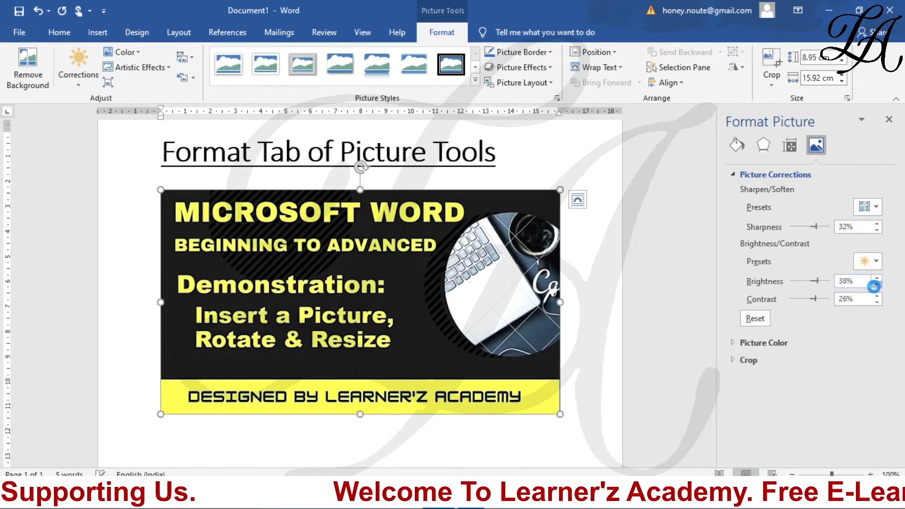
Fine-tune the picture's contrast to 27%
{"action": "left_click", "coordinate": [877, 296]}
{"action": "left_click", "coordinate": [876, 296]}
{"action": "left_click", "coordinate": [877, 296]}
{"action": "left_click", "coordinate": [877, 303]}
{"action": "left_click", "coordinate": [877, 302]}
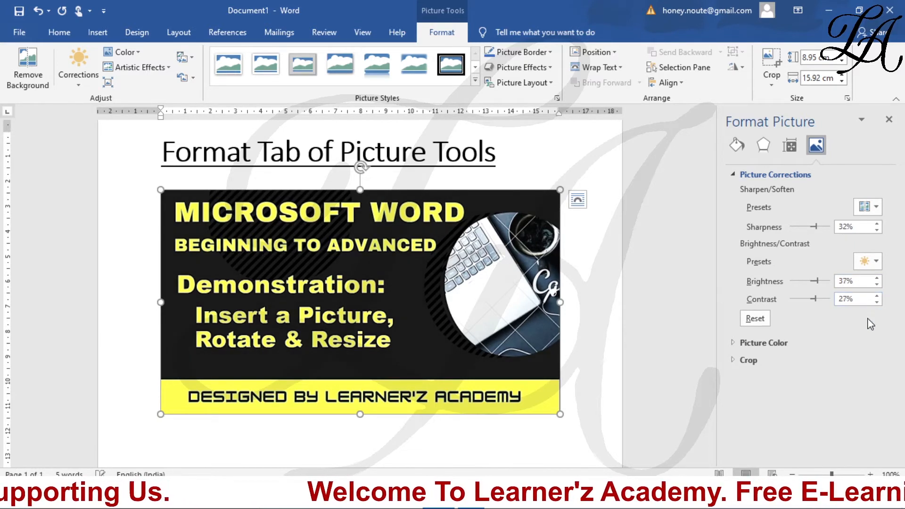
Reset all sharpness, brightness and contrast corrections of the picture
{"action": "left_click", "coordinate": [755, 319]}
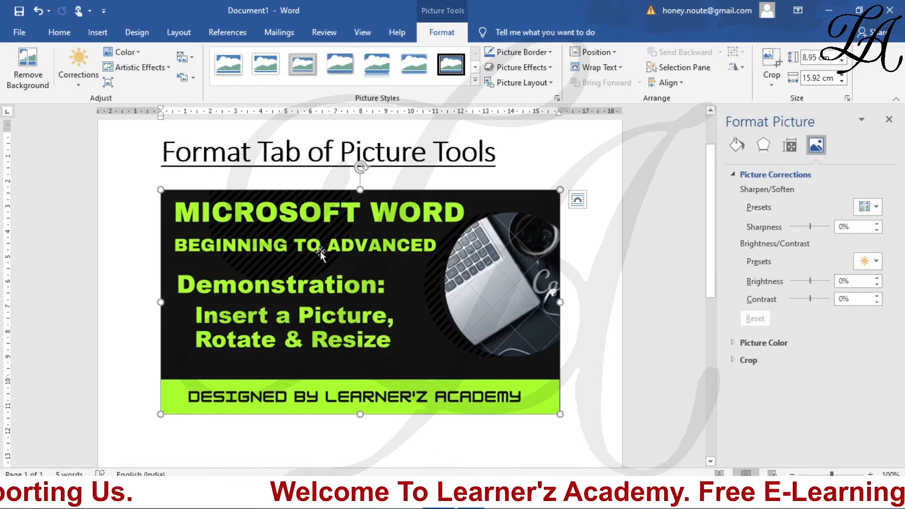